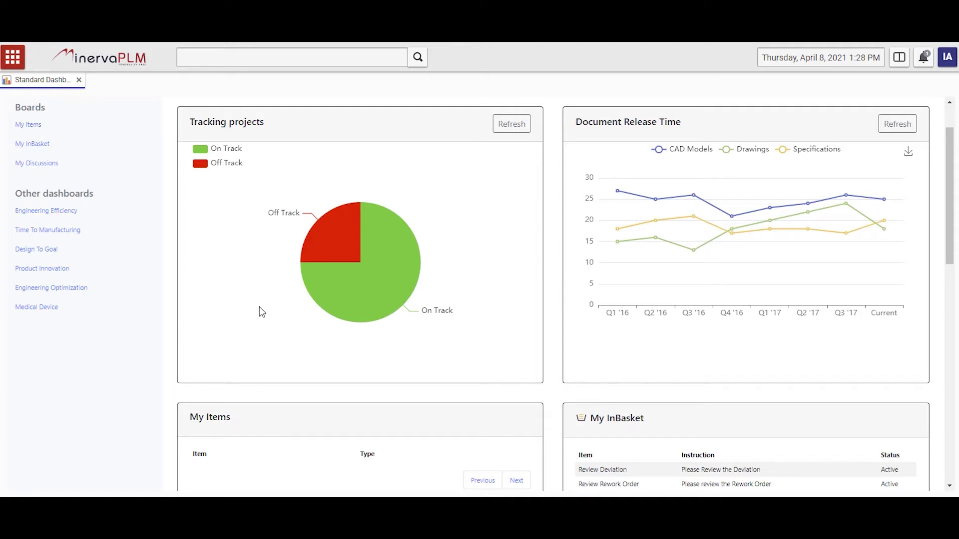
# Step: Check the Tracking projects chart on the dashboard and open the off-track project, 3D printed Prosthesis
pyautogui.moveTo(351, 299)
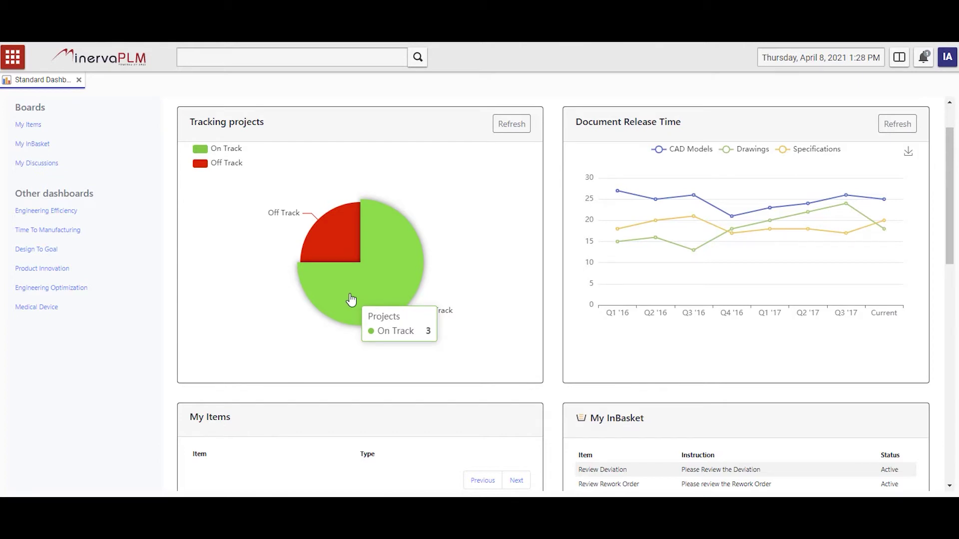
pyautogui.moveTo(351, 249)
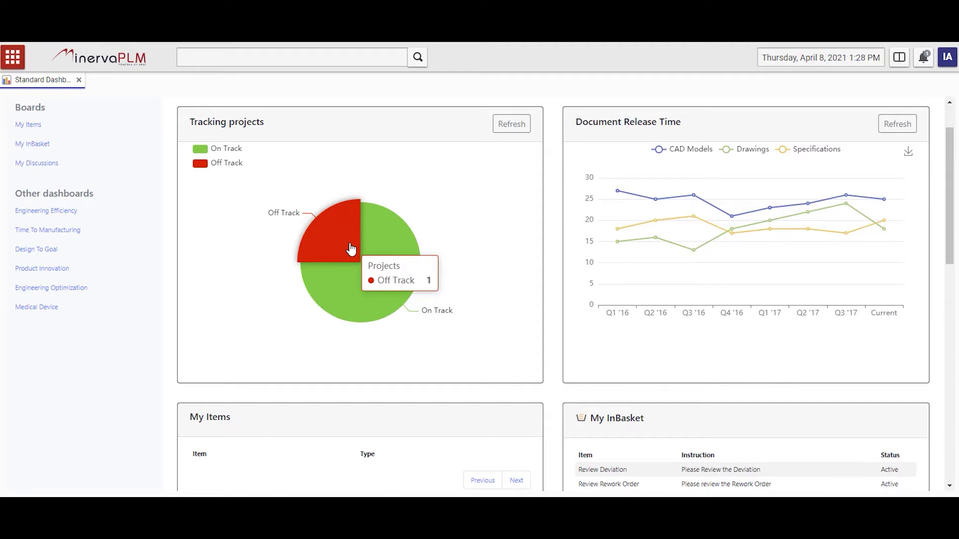
pyautogui.click(351, 249)
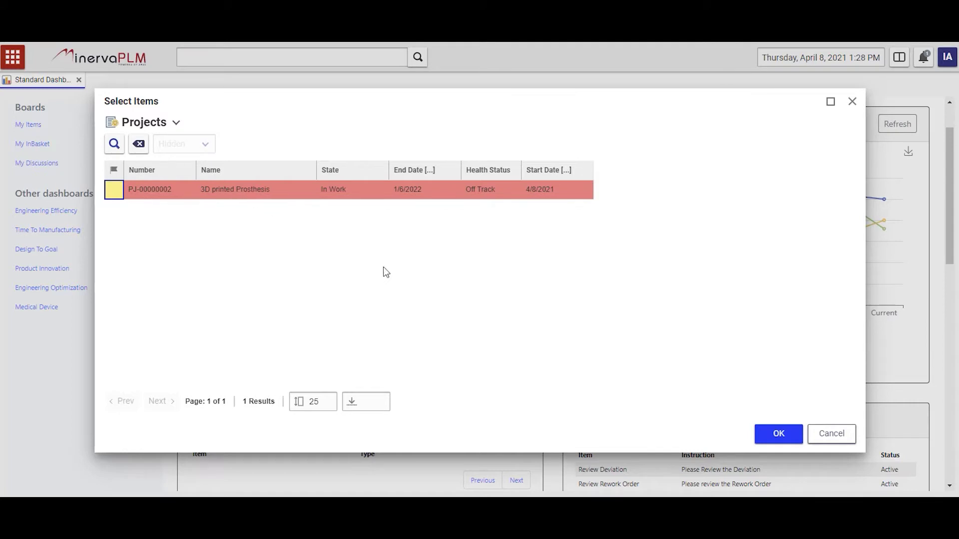
pyautogui.click(784, 438)
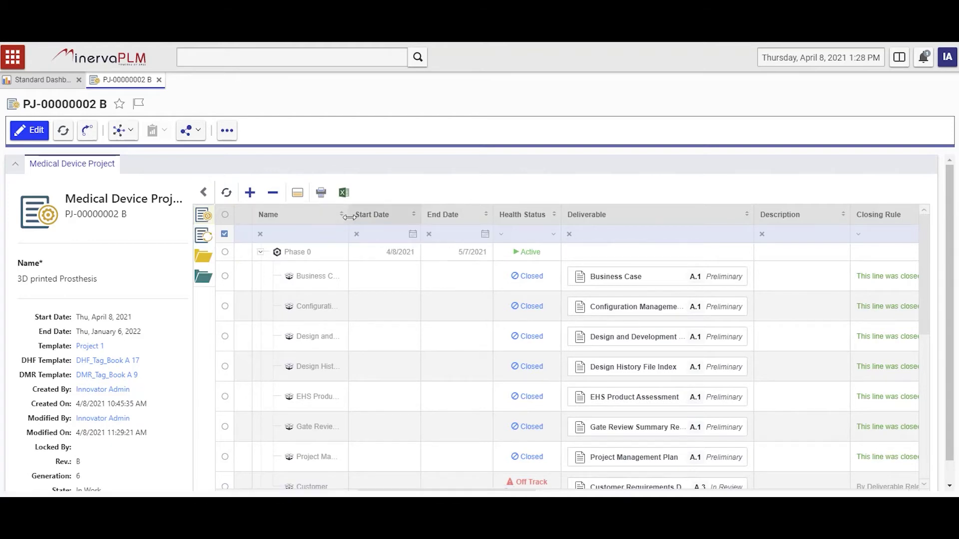
# Step: Widen the Name column and examine the Phase 0 deliverables' health status, closing rule, mandatory flag, owner and related items
pyautogui.moveTo(348, 214); pyautogui.dragTo(379, 216)
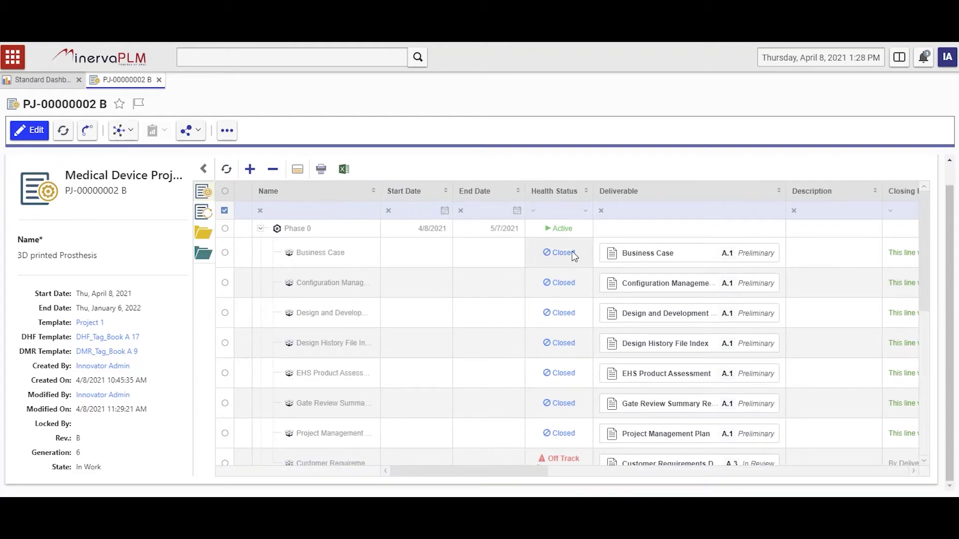
pyautogui.scroll(-1, 563, 272)
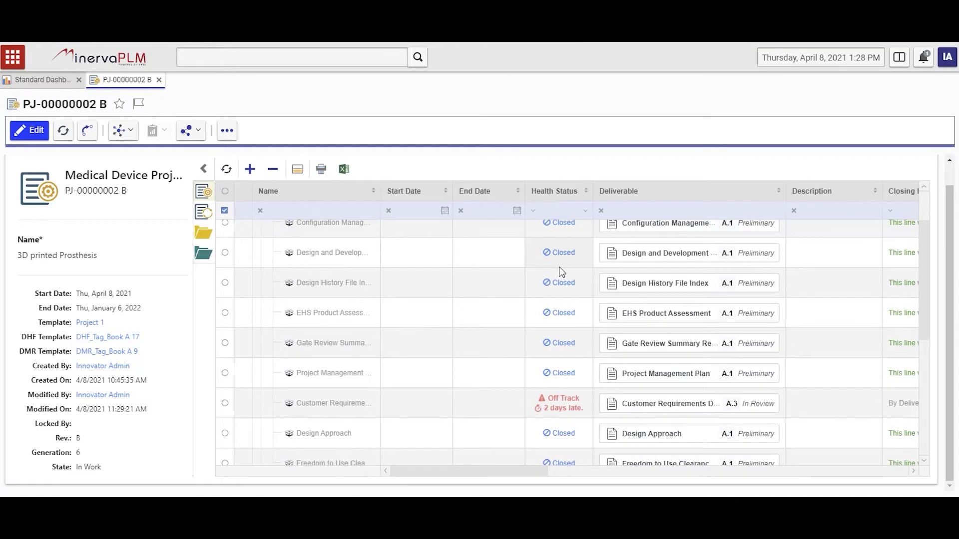
pyautogui.scroll(1, 561, 269)
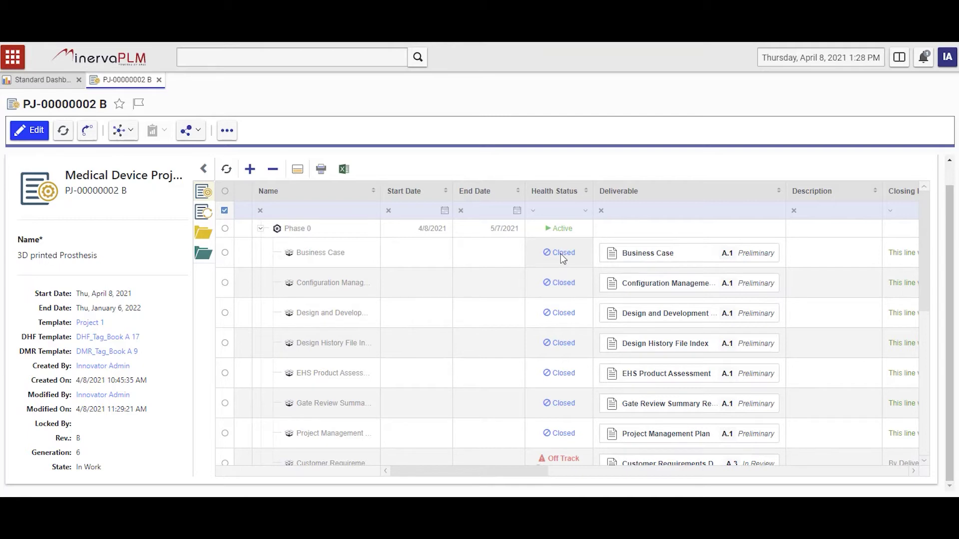
pyautogui.scroll(-1, 561, 257)
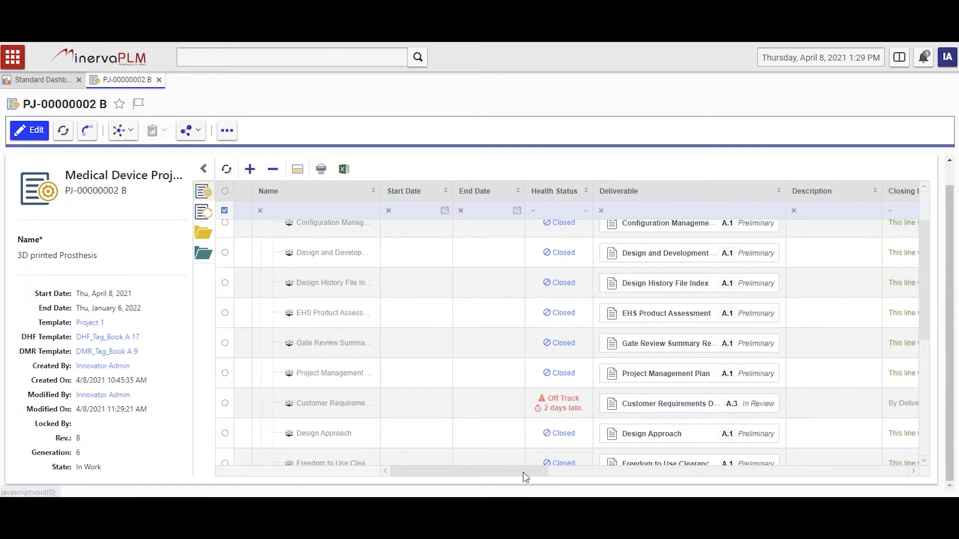
pyautogui.moveTo(515, 472); pyautogui.dragTo(582, 476)
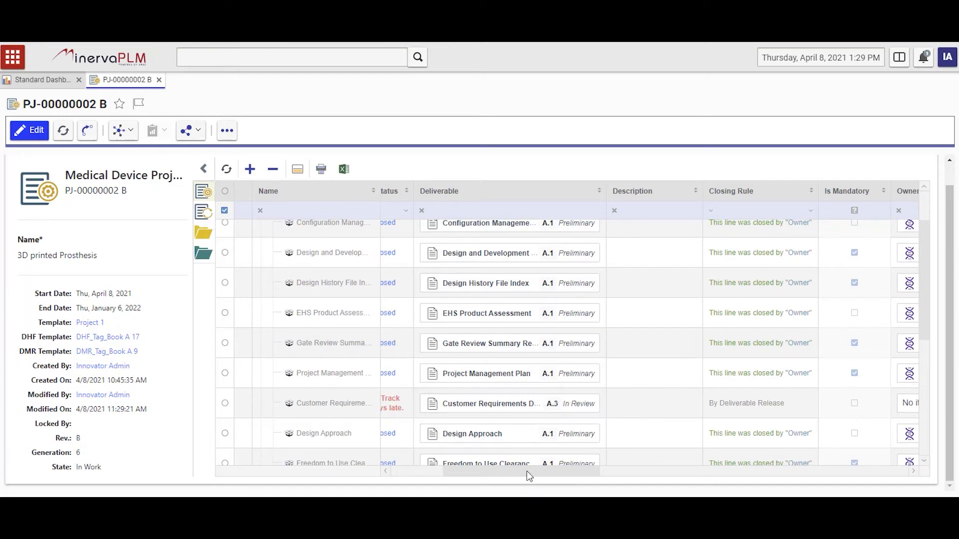
pyautogui.moveTo(526, 473); pyautogui.dragTo(658, 493)
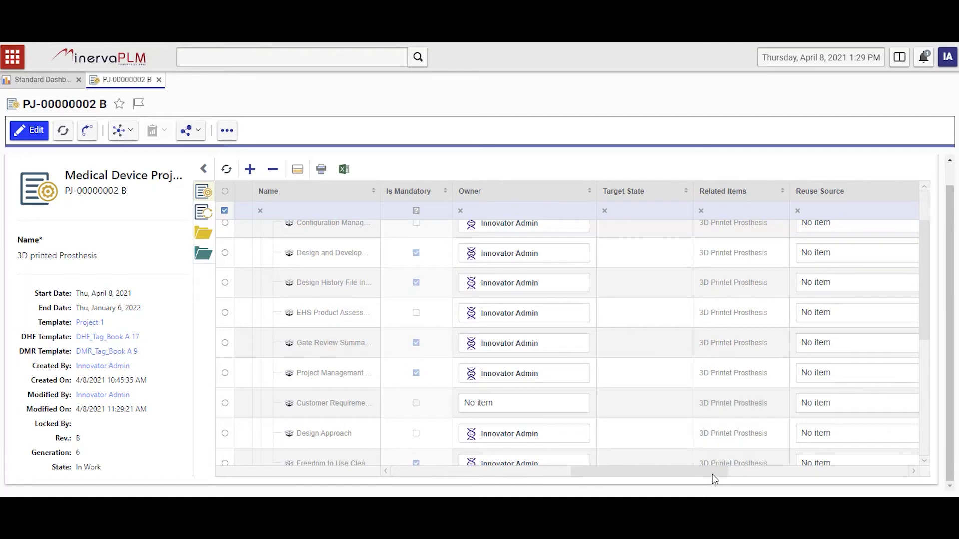
pyautogui.moveTo(710, 485)
pyautogui.mouseDown()
pyautogui.moveTo(789, 480)
pyautogui.moveTo(524, 480)
pyautogui.mouseUp()
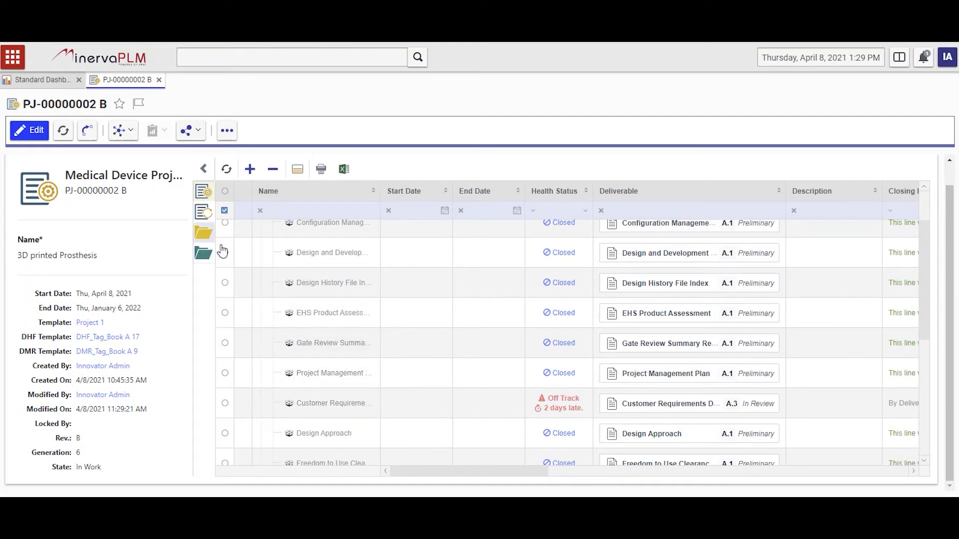
pyautogui.moveTo(551, 401)
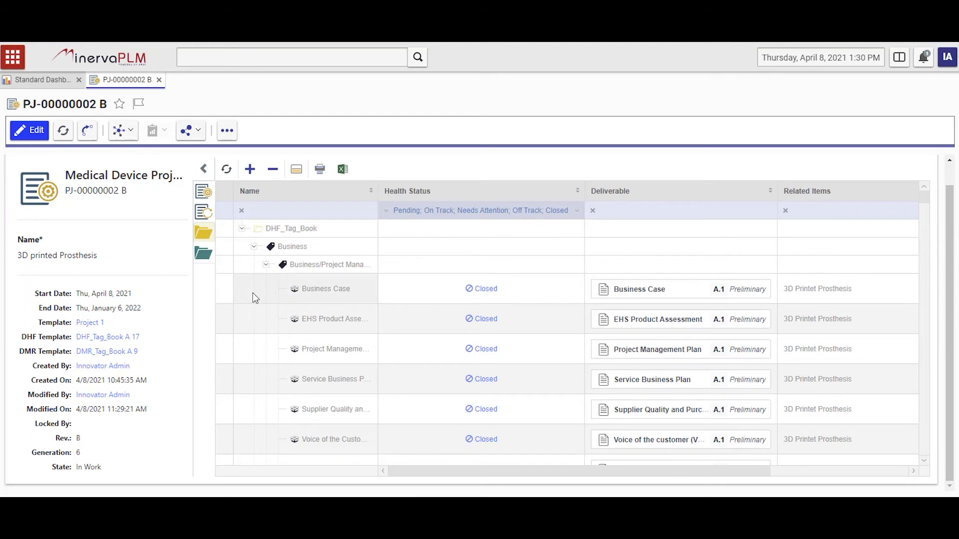
# Step: Filter the deliverables in the project's DHF_Tag_Book structure by "Customer"
pyautogui.click(614, 213)
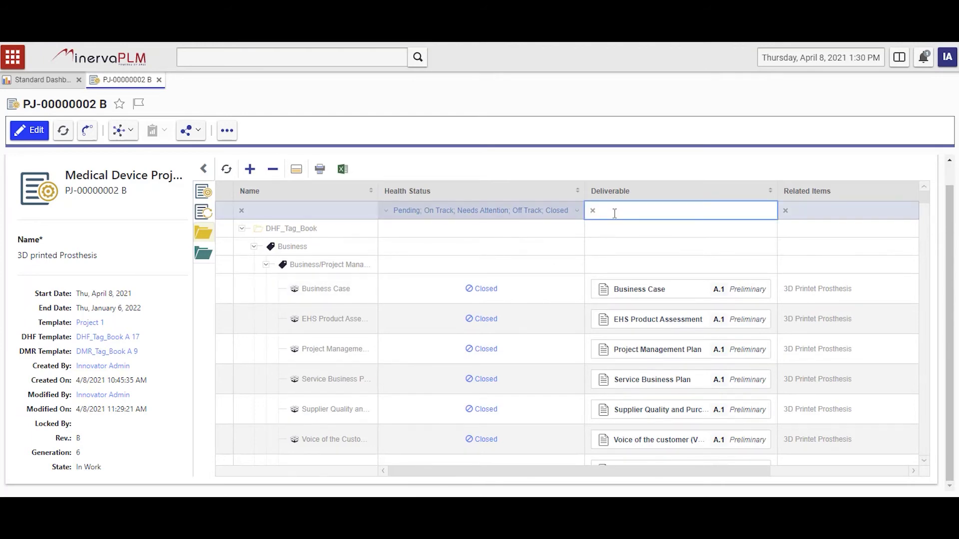
pyautogui.write('Customer')
pyautogui.press('Return')
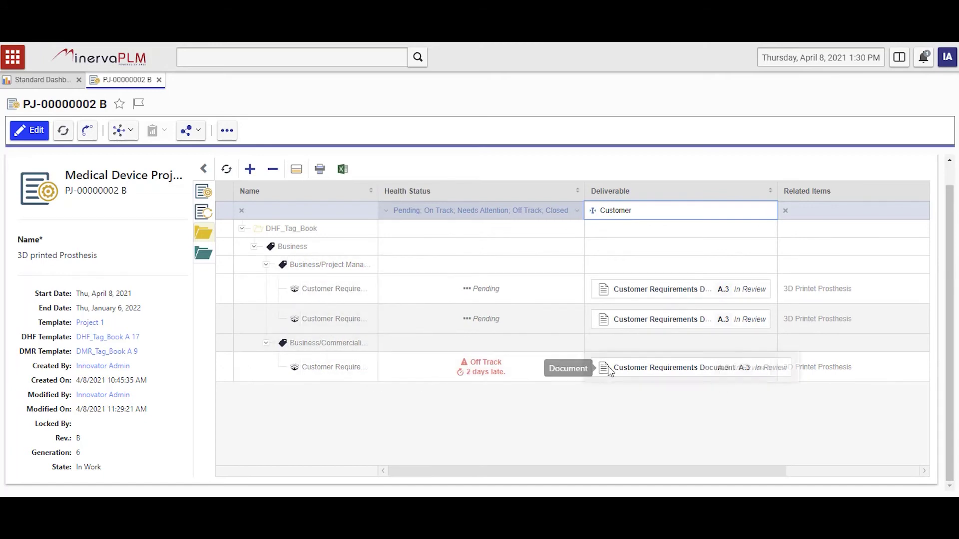
# Step: Return to the project's phase plan and open the off-track Customer Requirements Document deliverable
pyautogui.click(205, 195)
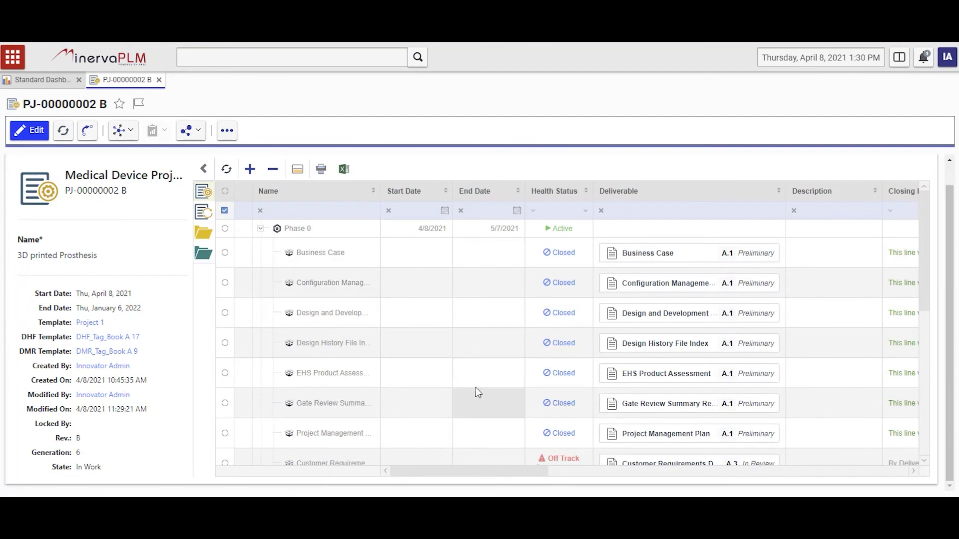
pyautogui.scroll(-1, 472, 387)
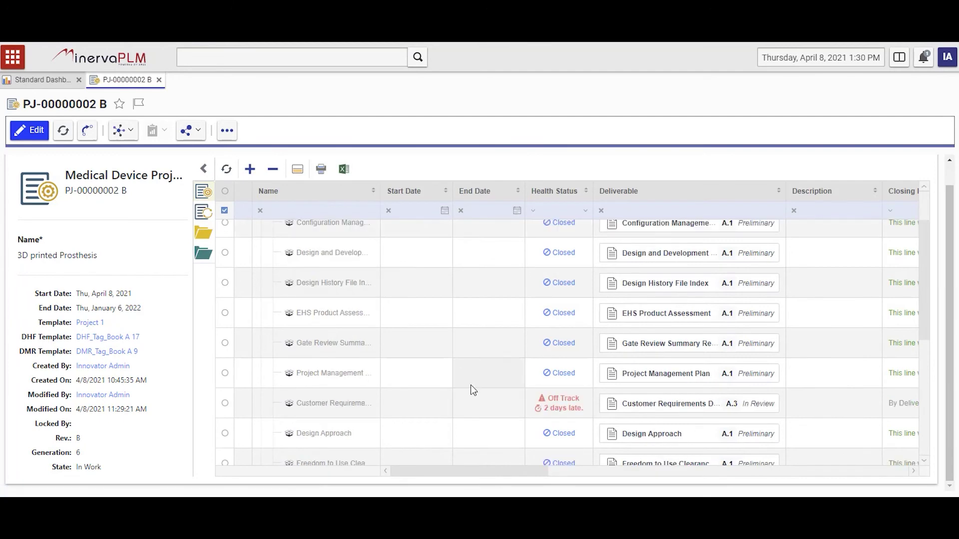
pyautogui.click(633, 409)
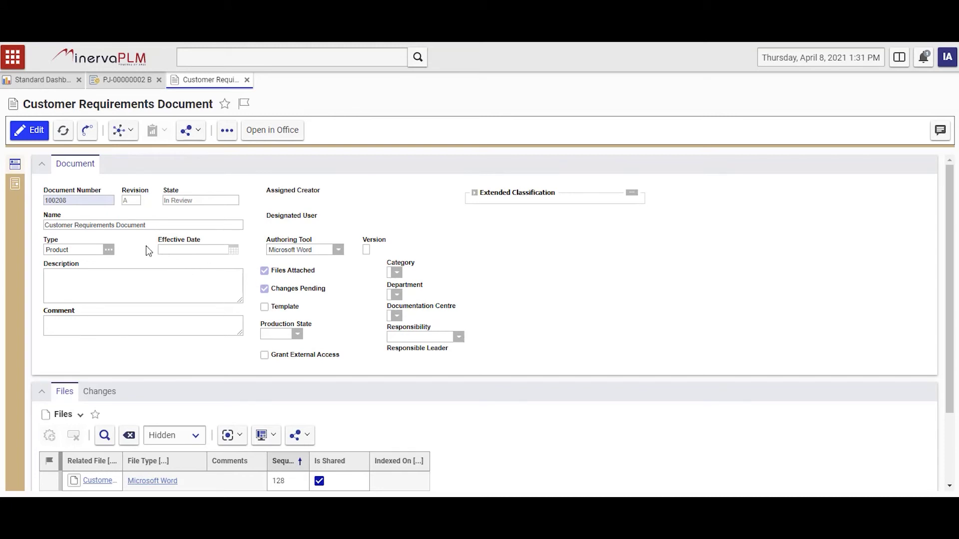
# Step: Review the document's details and files, and open the "Release DOcument" DCO from its related changes
pyautogui.scroll(-2, 130, 263)
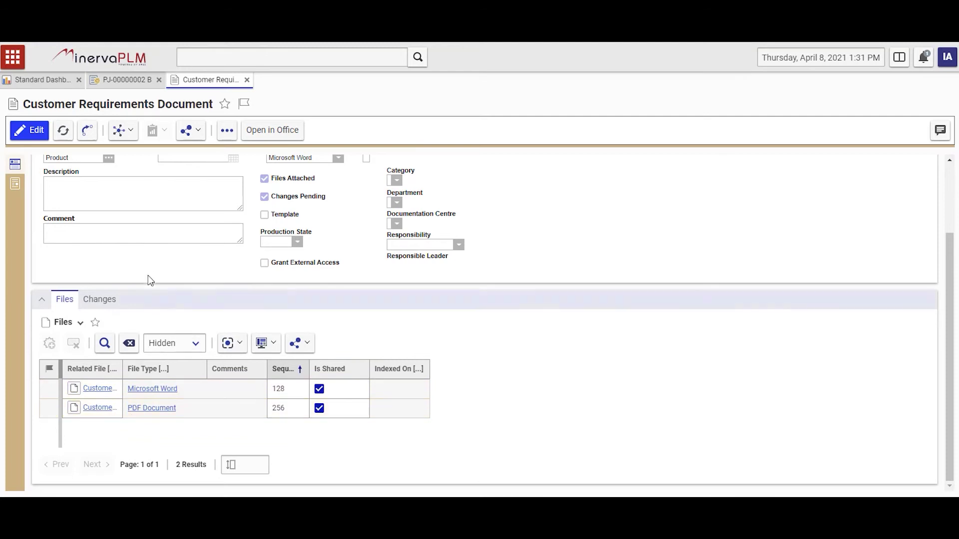
pyautogui.scroll(1, 148, 262)
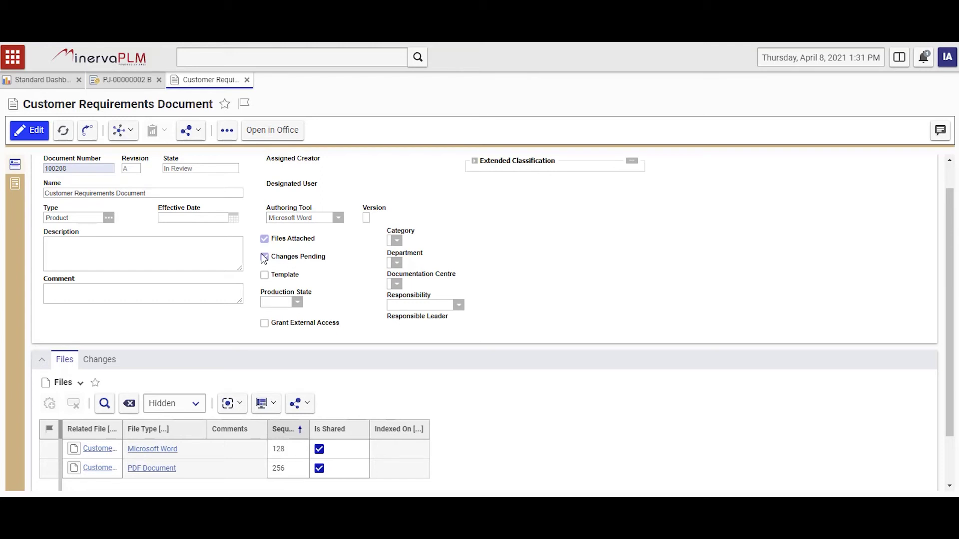
pyautogui.click(111, 360)
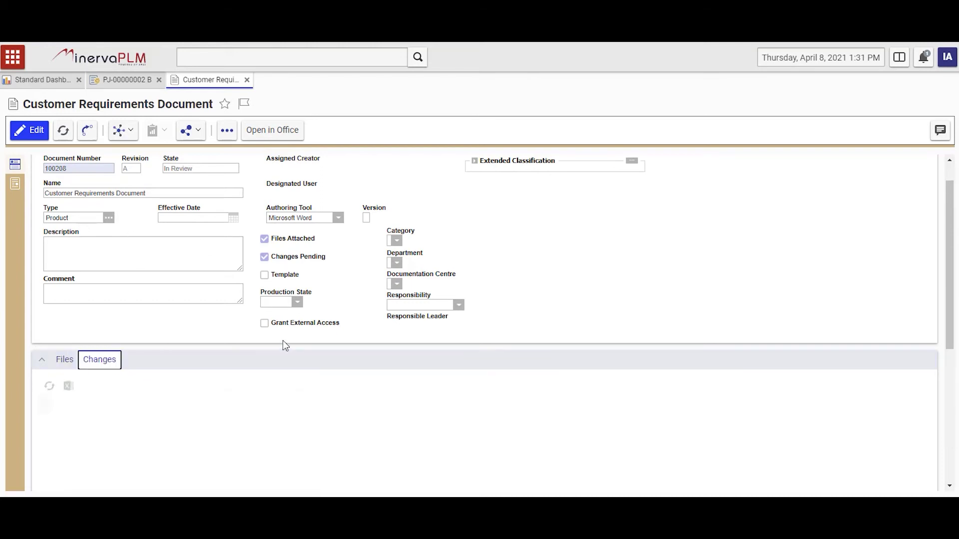
pyautogui.scroll(-3, 283, 340)
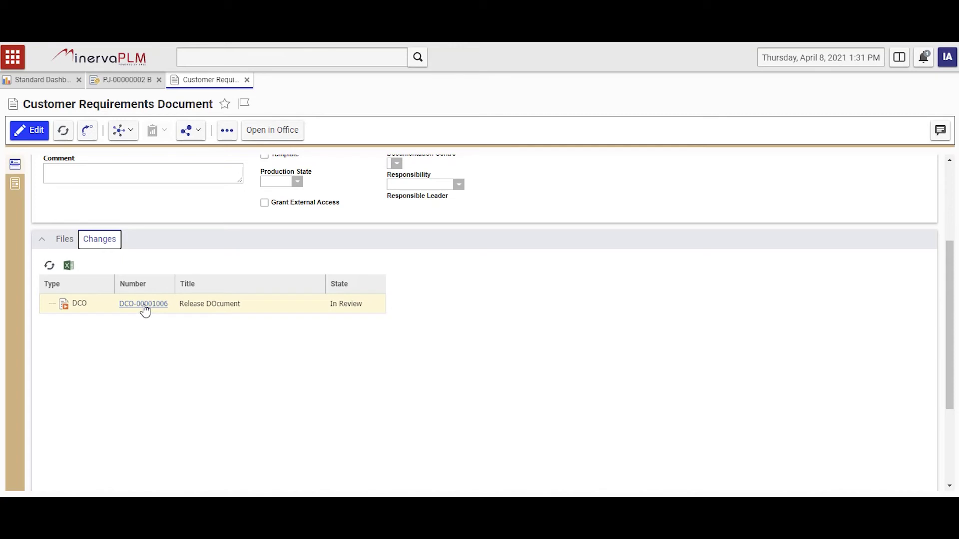
pyautogui.click(145, 305)
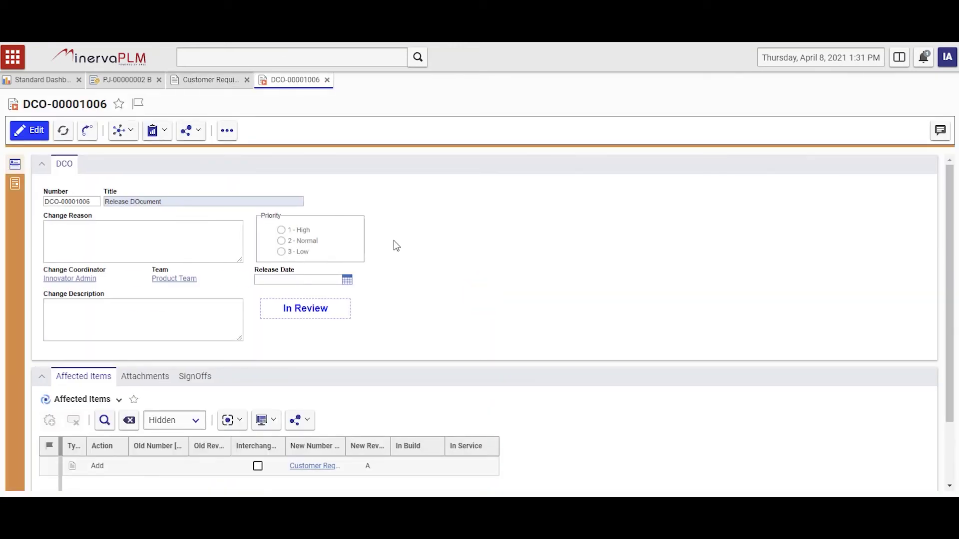
# Step: Examine the DCO's sign-off history to see the workflow activities and their assignees
pyautogui.click(195, 376)
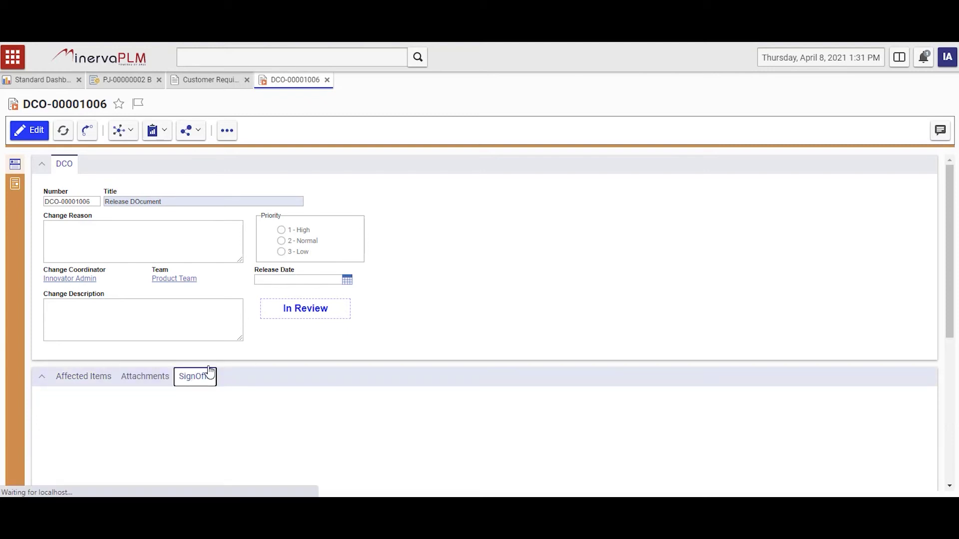
pyautogui.moveTo(950, 235); pyautogui.dragTo(950, 274)
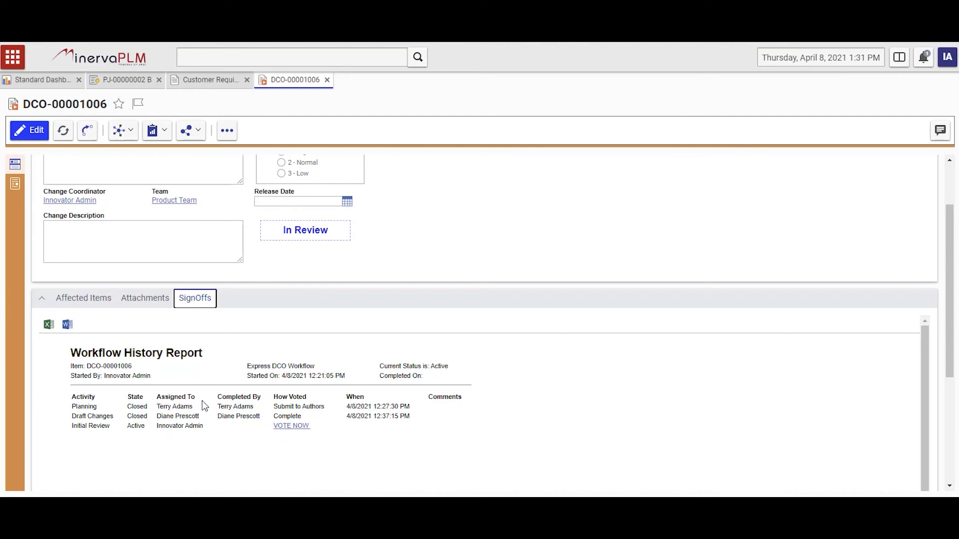
pyautogui.scroll(2, 199, 397)
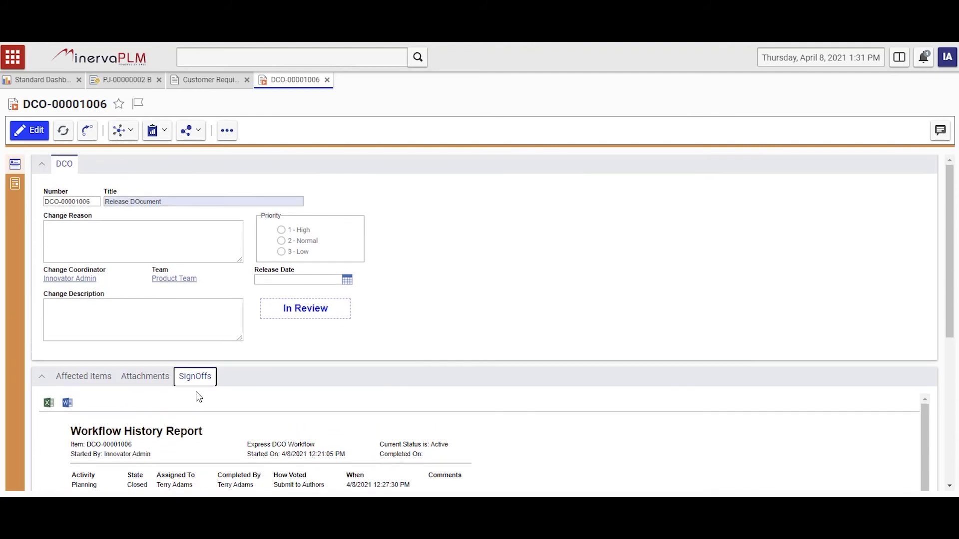
# Step: View the attached Customer Requirements Document within the DCO and read through it up to the Overview section
pyautogui.click(14, 188)
pyautogui.click(75, 193)
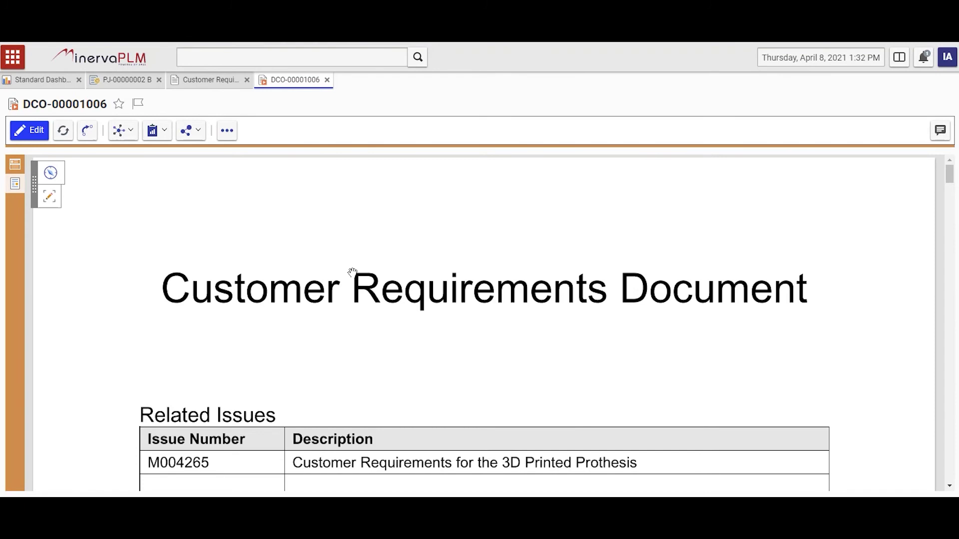
pyautogui.scroll(-8, 330, 256)
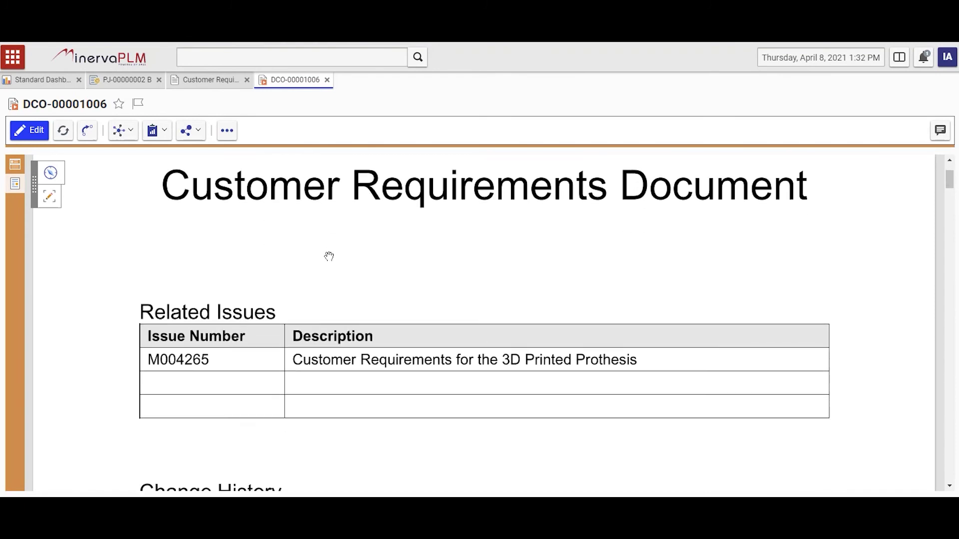
pyautogui.scroll(-6, 328, 256)
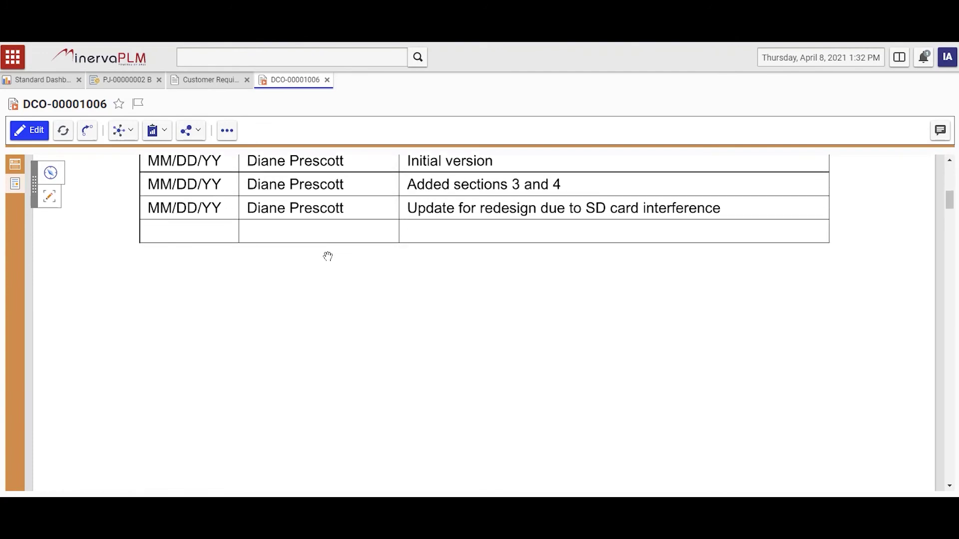
pyautogui.scroll(-8, 327, 256)
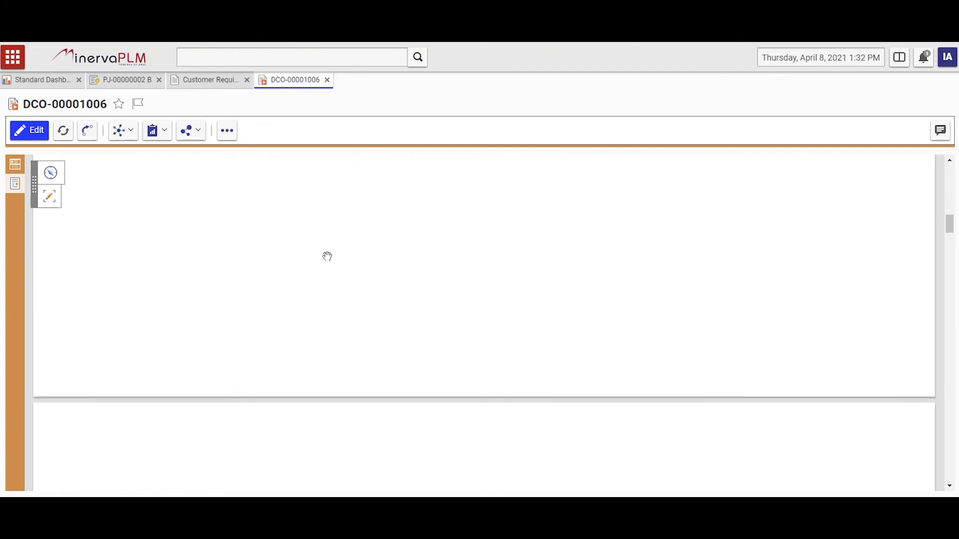
pyautogui.scroll(-8, 327, 257)
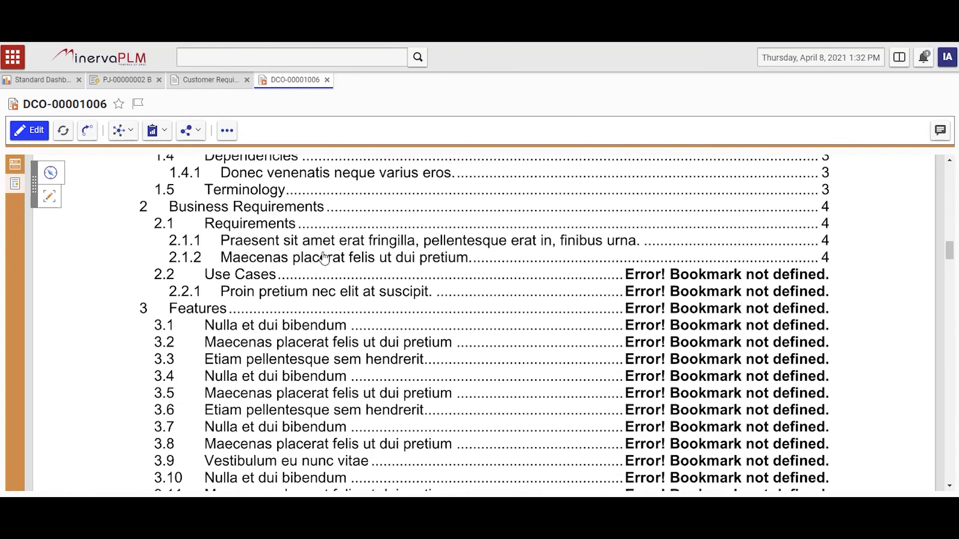
pyautogui.scroll(-8, 327, 256)
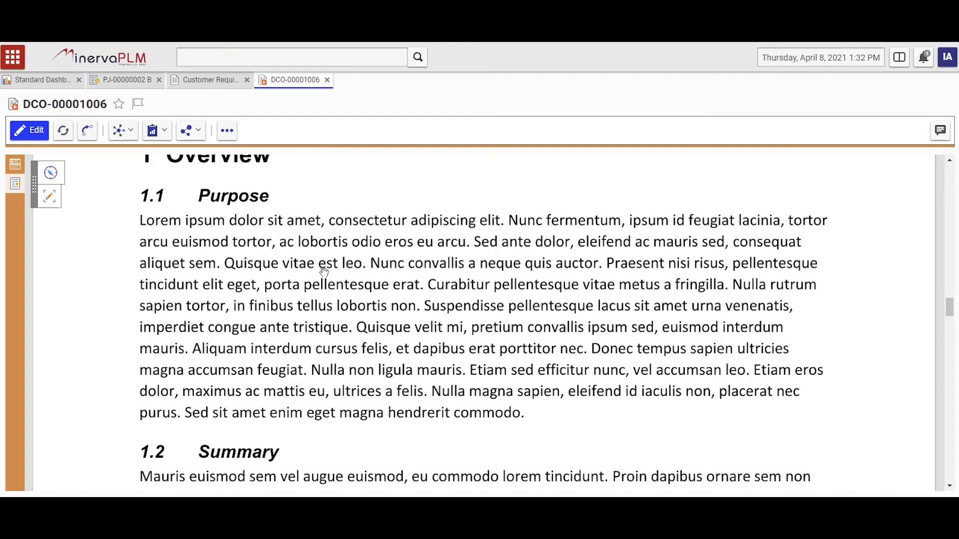
pyautogui.scroll(5, 322, 272)
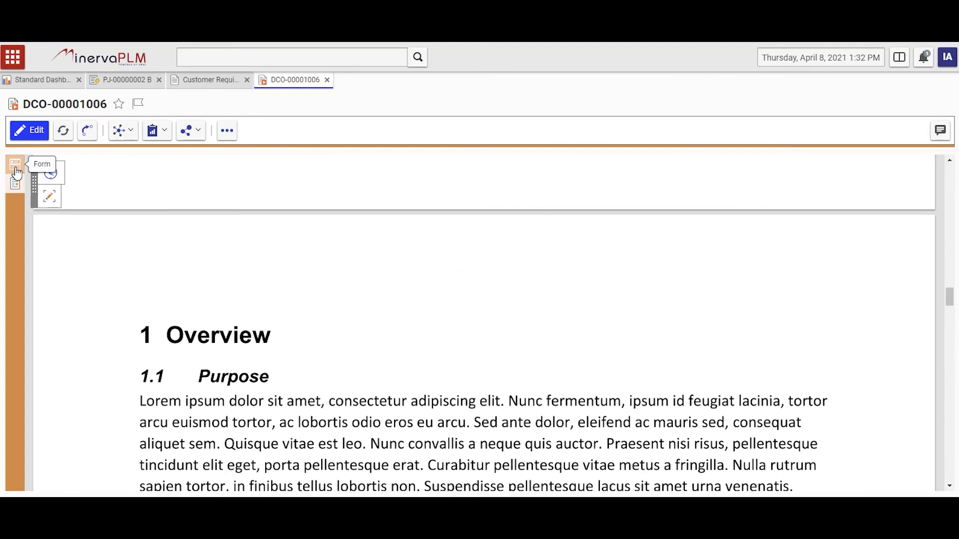
# Step: Return to the DCO's form and fill in the Initial Review vote as Fast Approve with the comment "Looks good."
pyautogui.click(16, 172)
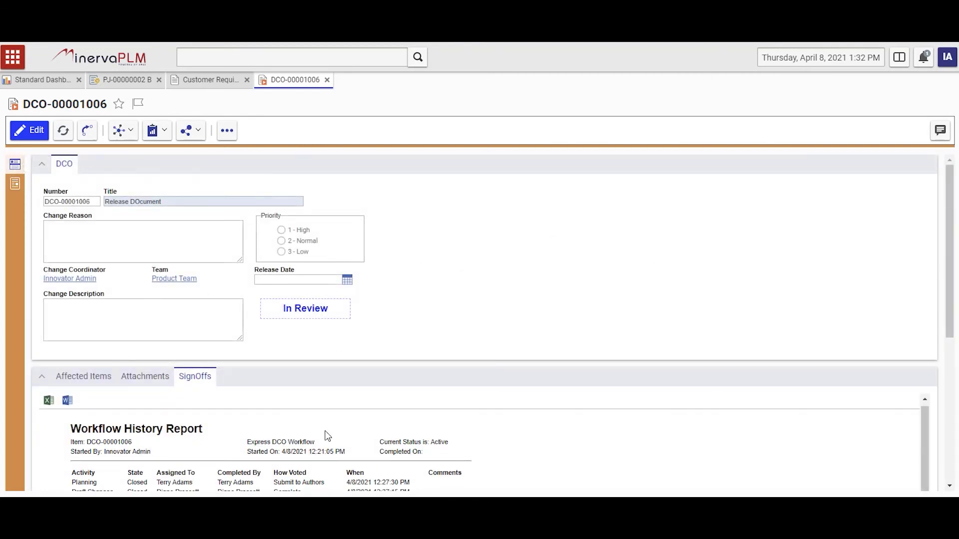
pyautogui.scroll(-2, 326, 434)
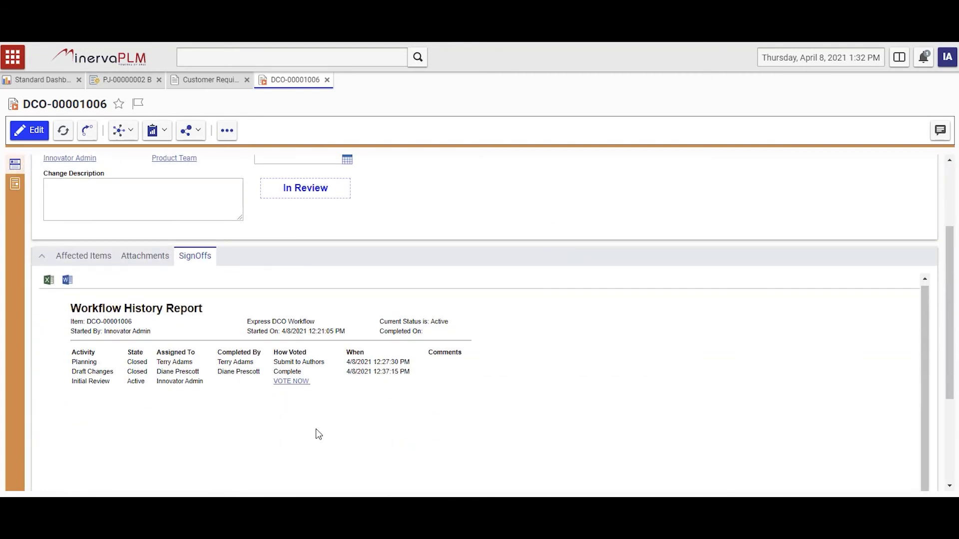
pyautogui.click(292, 381)
pyautogui.click(367, 346)
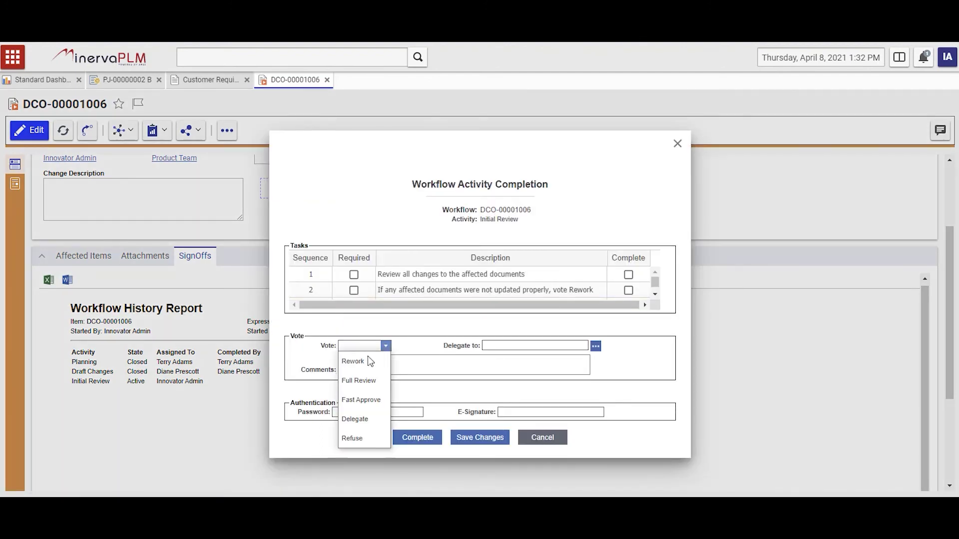
pyautogui.click(362, 402)
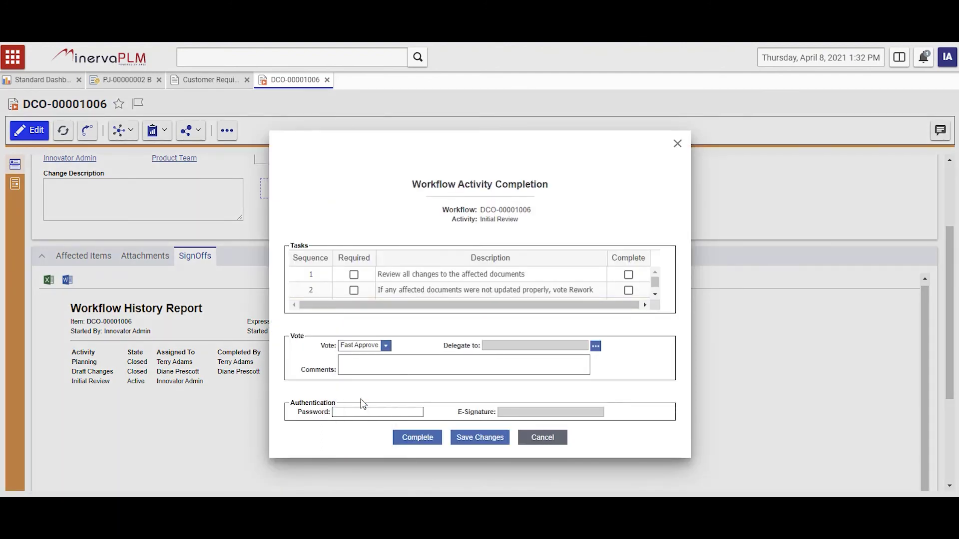
pyautogui.click(353, 362)
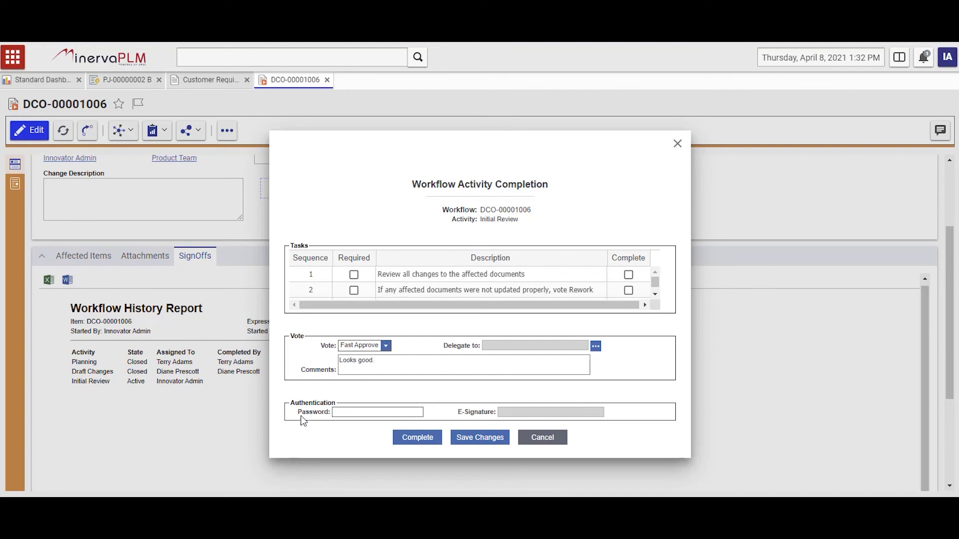
# Step: Authenticate the Initial Review vote with the account password and complete the workflow activity
pyautogui.click(339, 414)
pyautogui.write('••••')
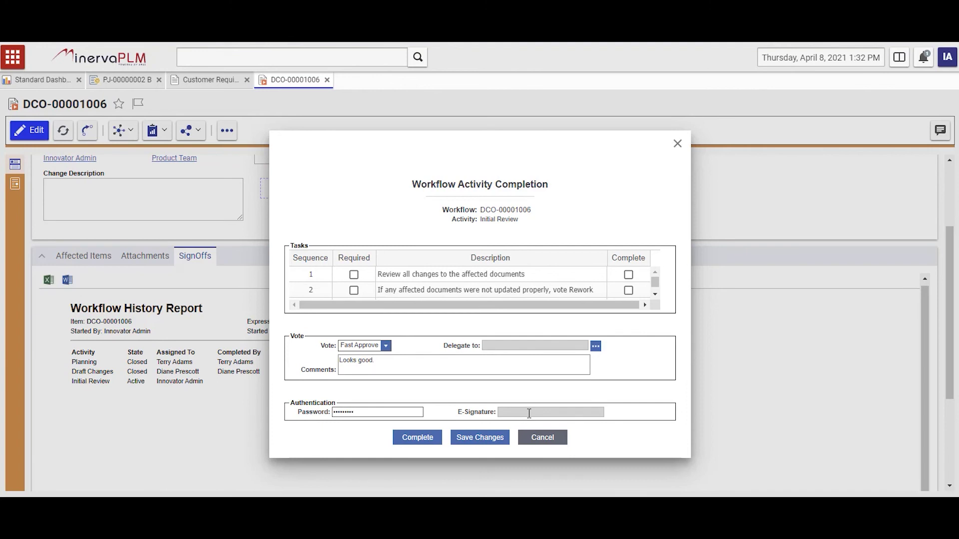
pyautogui.click(412, 440)
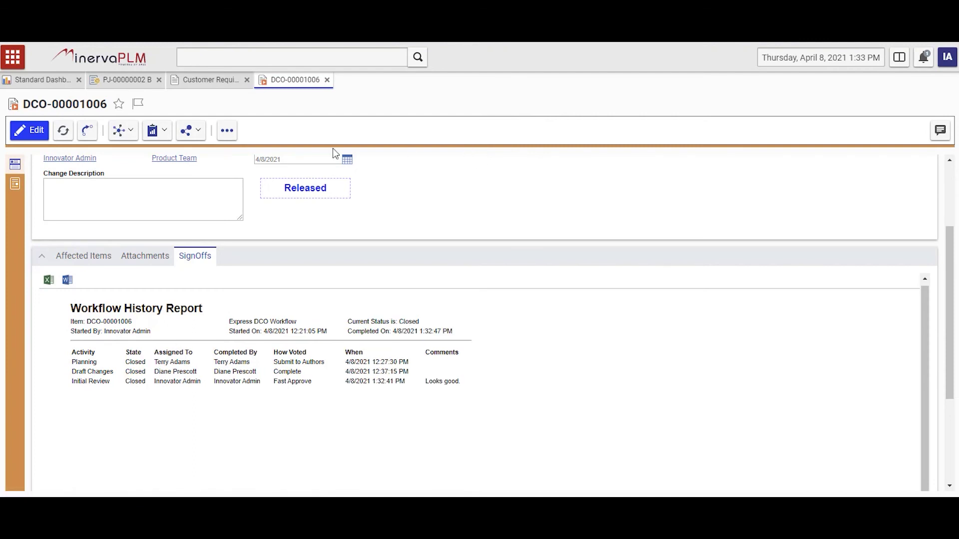
# Step: Return to the medical device project, refresh its phase plan, and check the health status of the Phase 0 deliverables, including the Customer Requirements Document
pyautogui.click(124, 88)
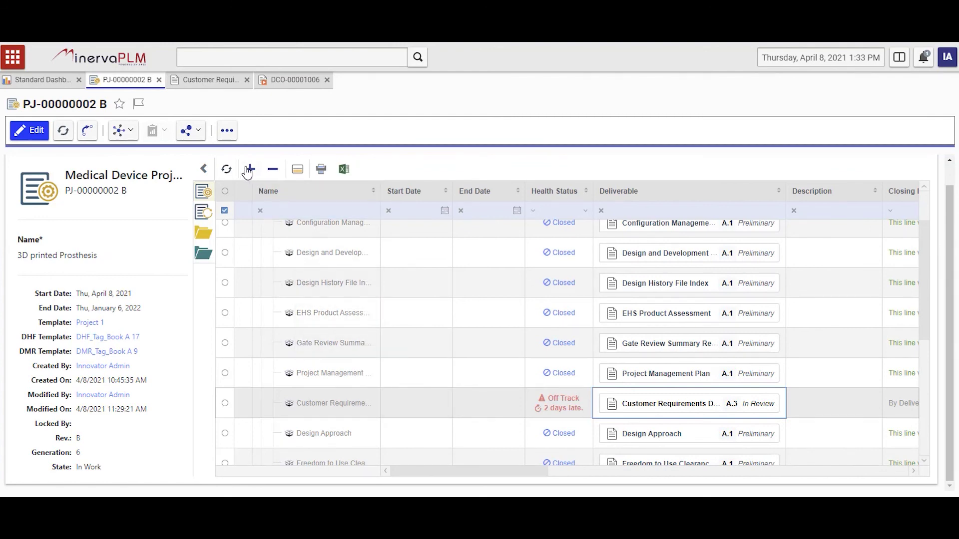
pyautogui.click(227, 170)
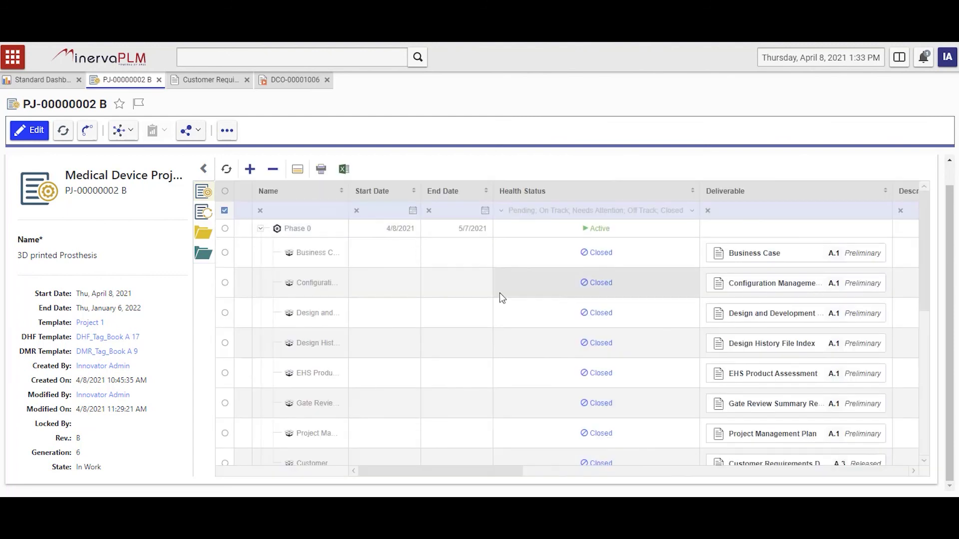
pyautogui.scroll(-5, 509, 260)
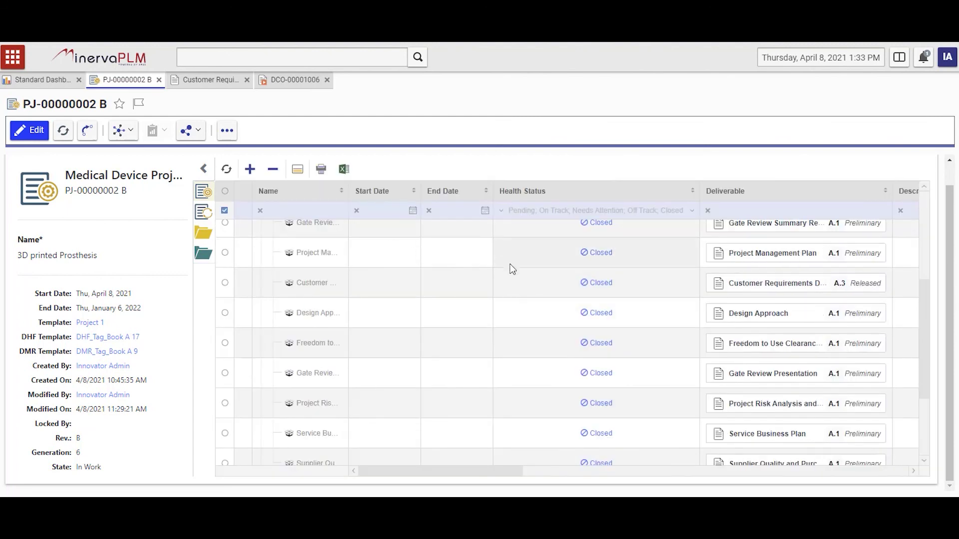
pyautogui.moveTo(596, 426)
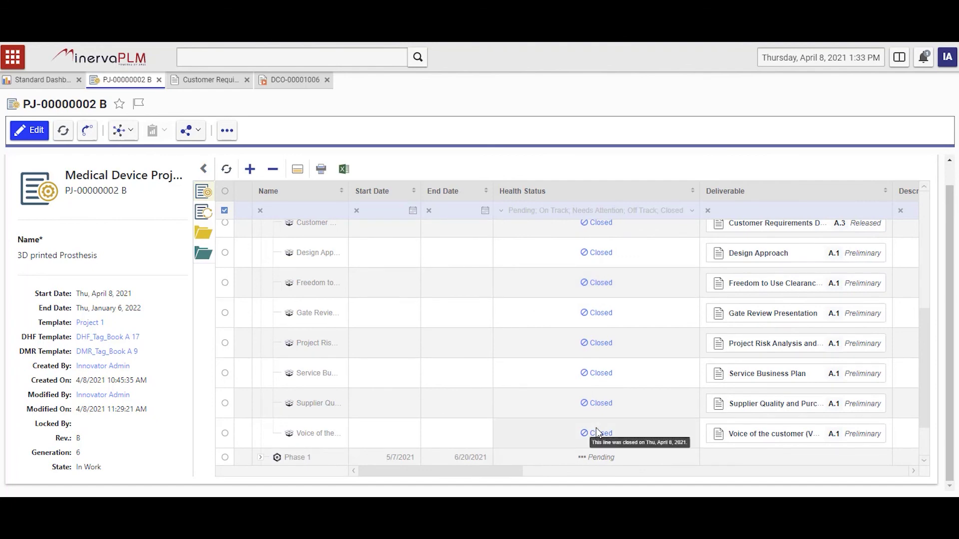
pyautogui.scroll(3, 596, 410)
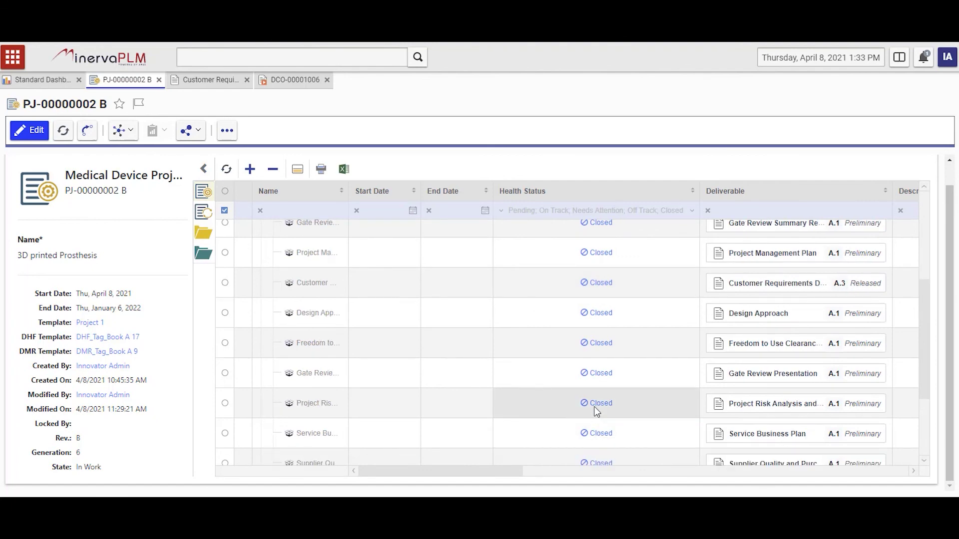
pyautogui.scroll(1, 597, 411)
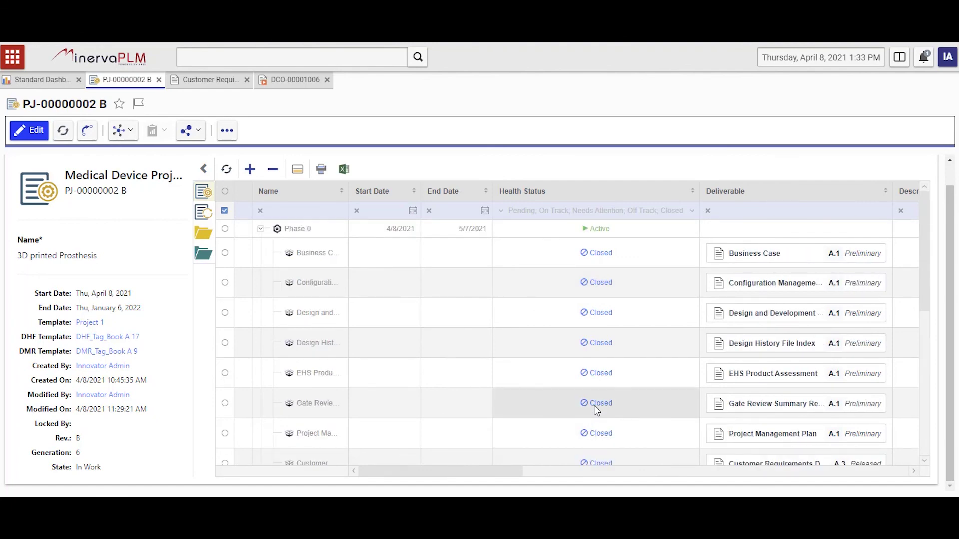
pyautogui.scroll(-1, 590, 258)
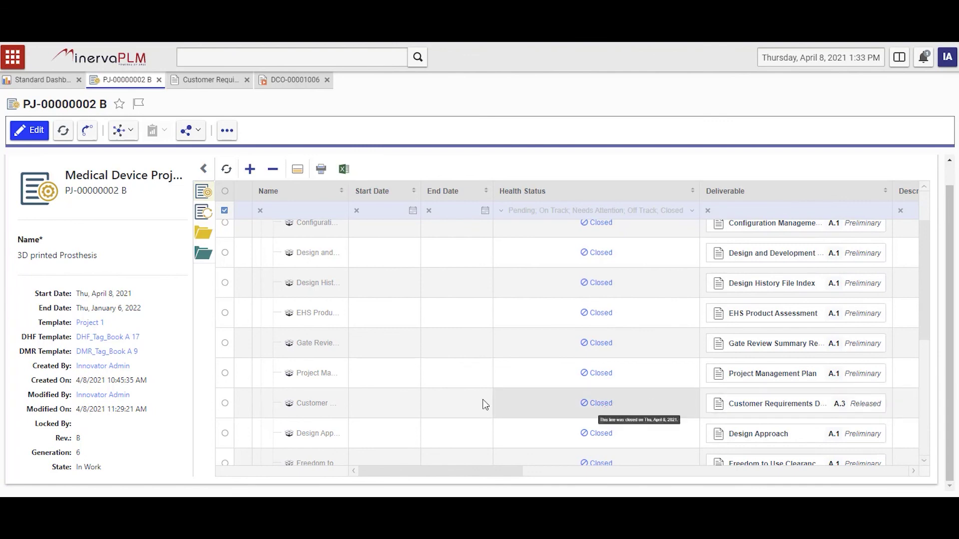
# Step: Return to the standard dashboard and refresh the Tracking projects chart
pyautogui.click(34, 85)
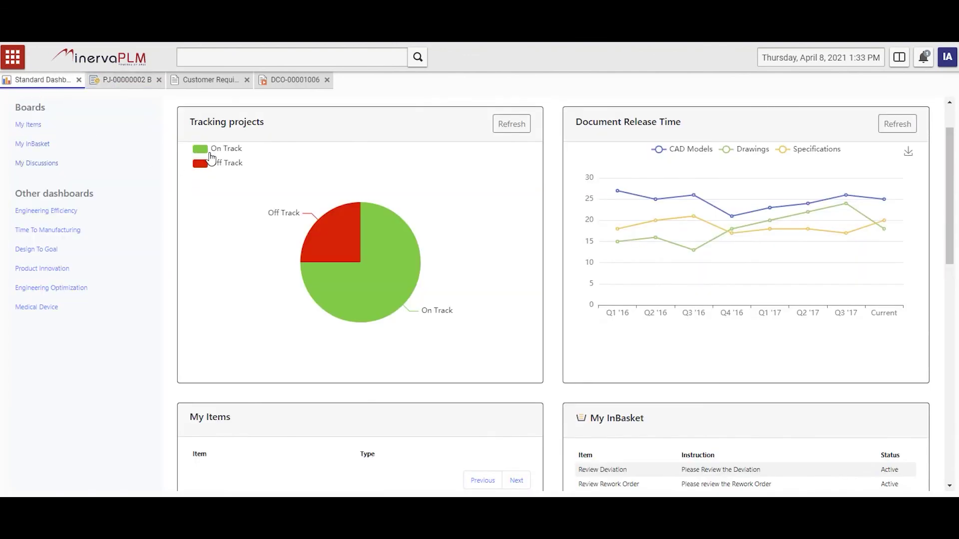
pyautogui.click(513, 125)
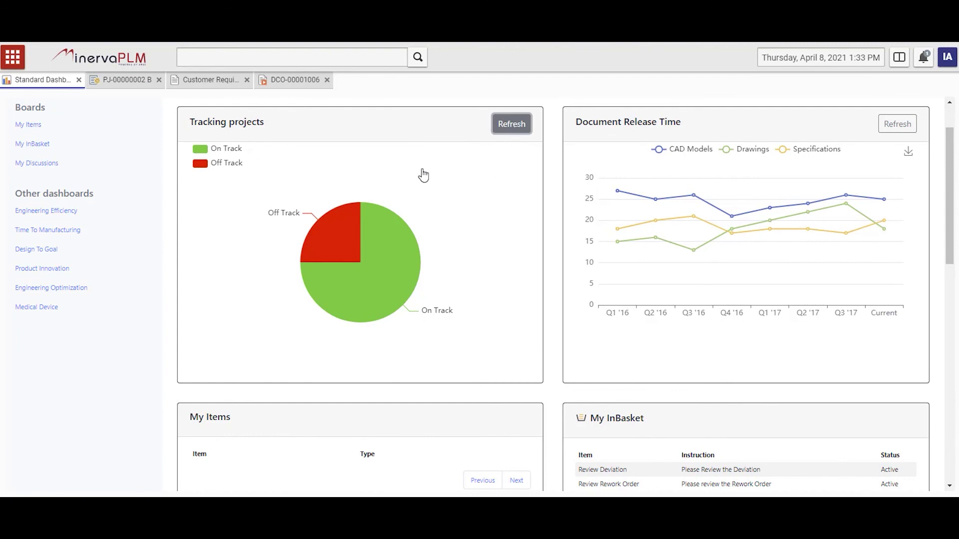